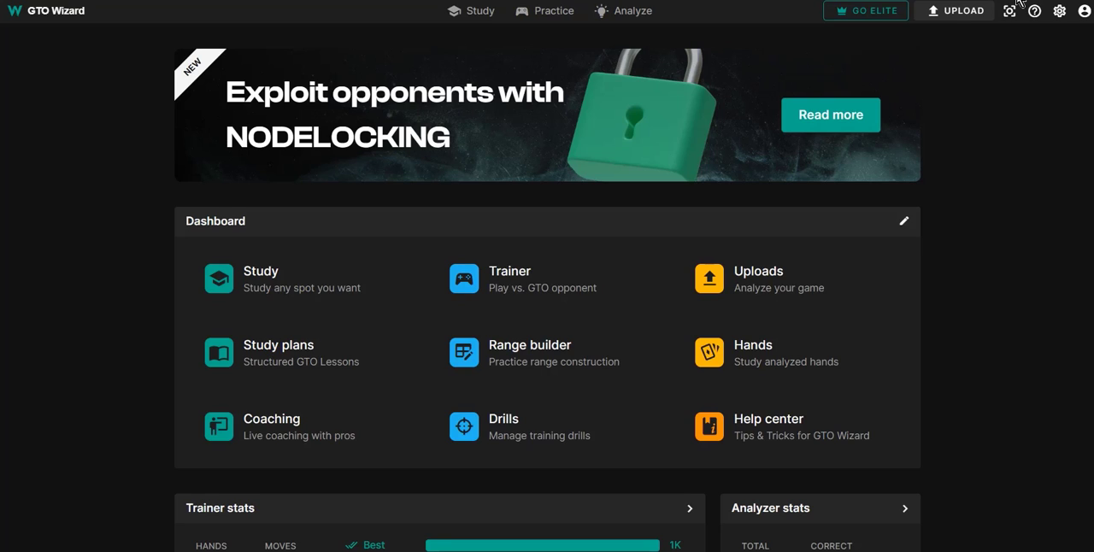
Load the nodelocking example spot in the Study section and show the individual AA combos.
click(241, 273)
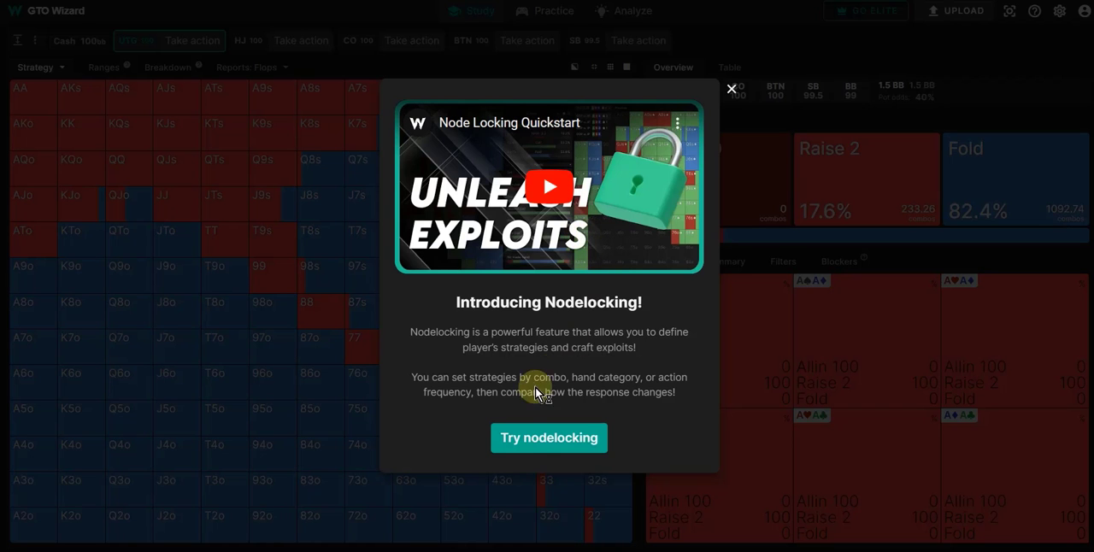
click(543, 441)
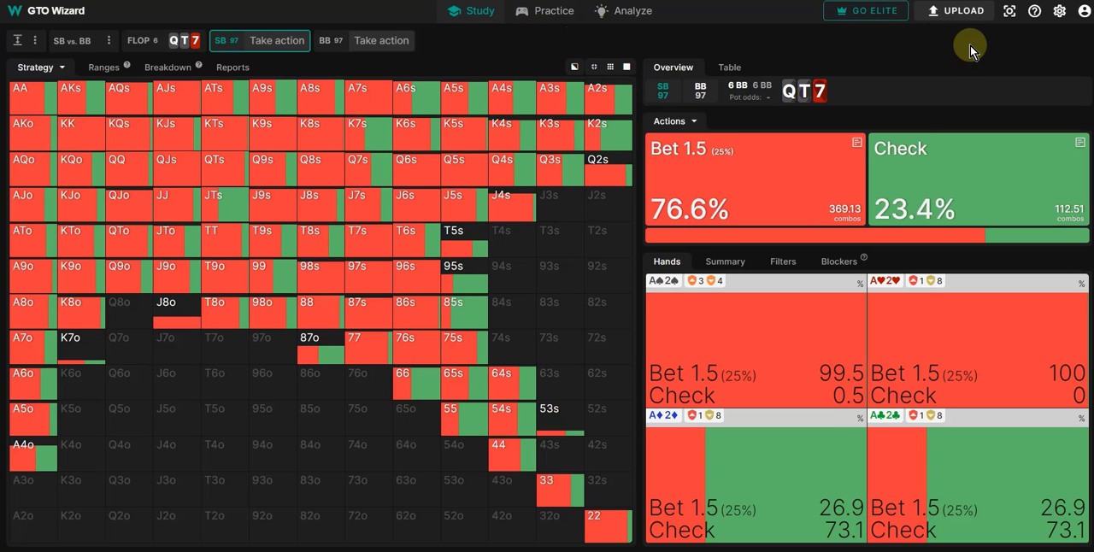
click(45, 87)
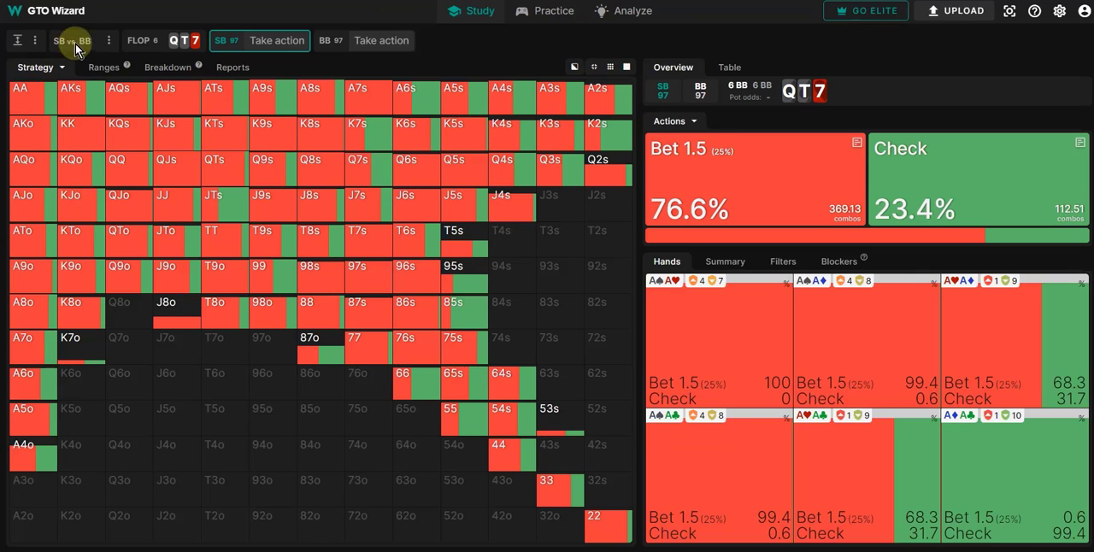
Open the nodelock editor for the SB's decision on the QT7 flop.
click(109, 42)
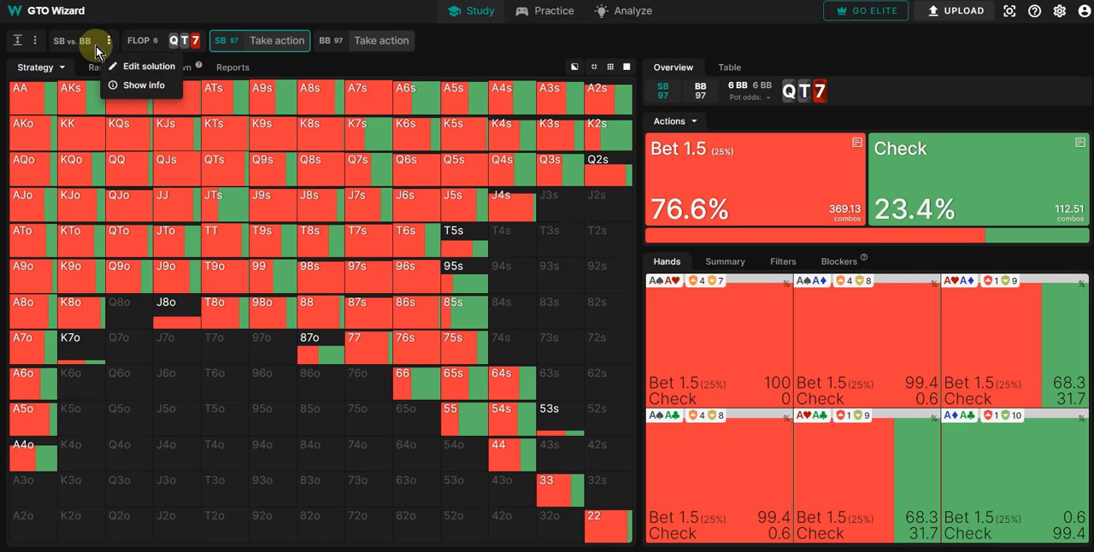
click(445, 41)
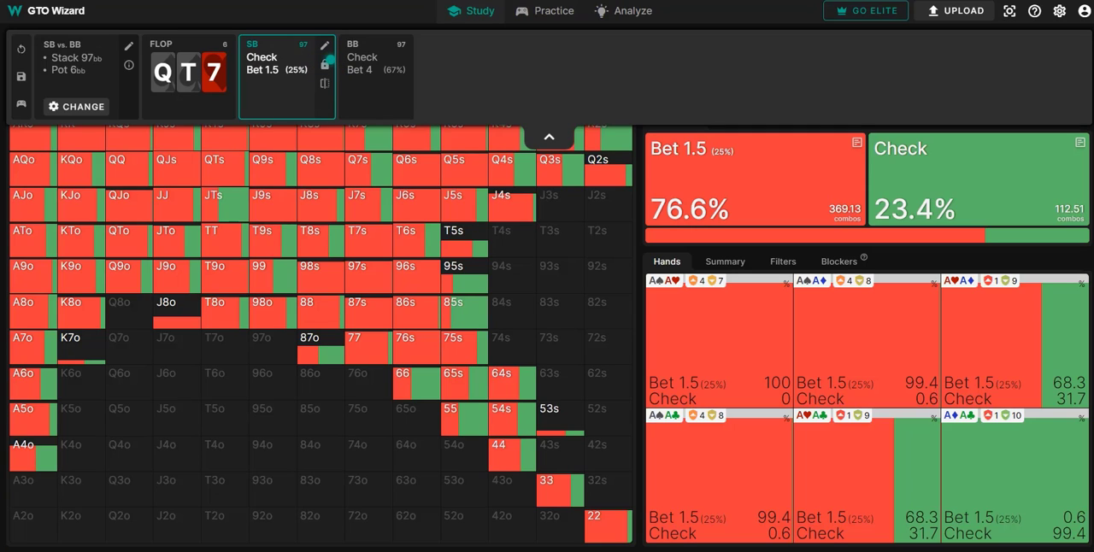
click(324, 68)
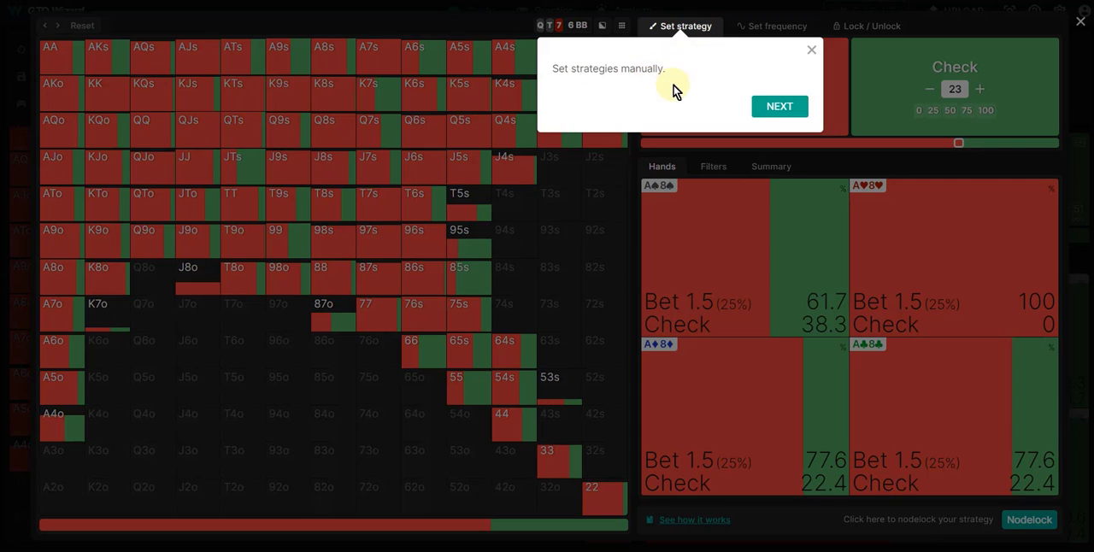
Go through the nodelock editor's introductory tips and close the tour.
click(762, 106)
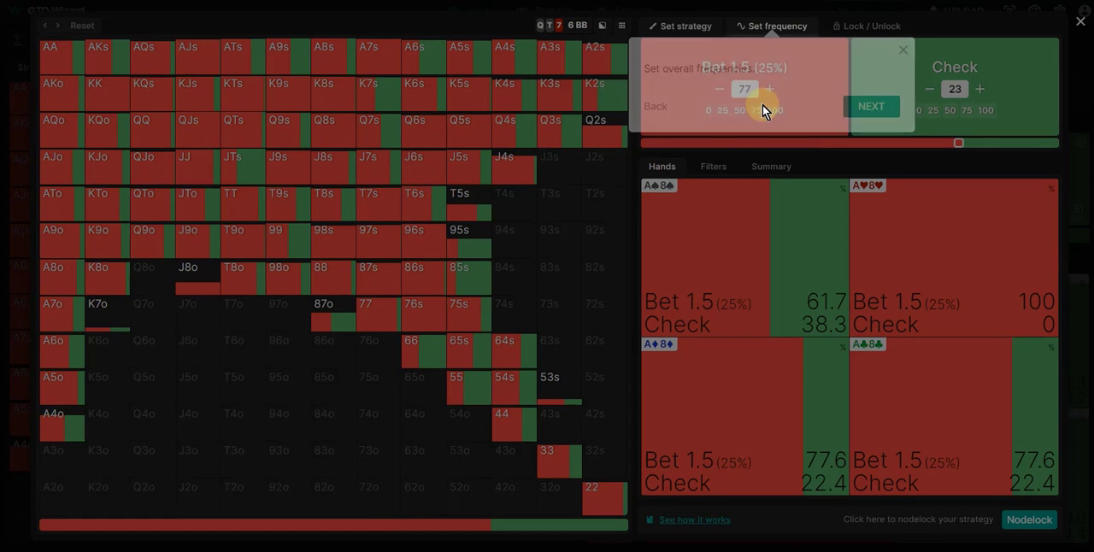
click(884, 108)
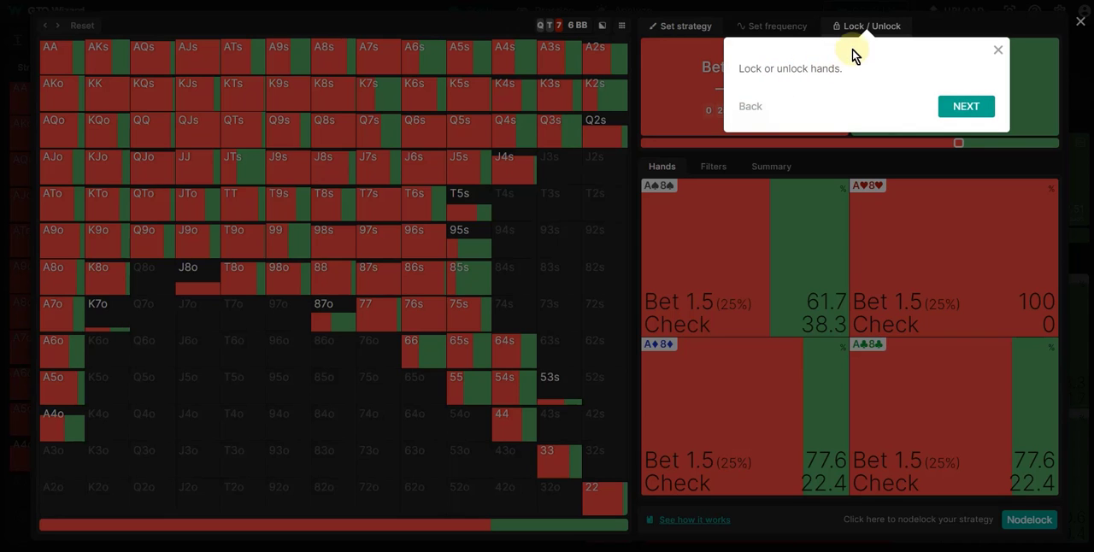
click(964, 105)
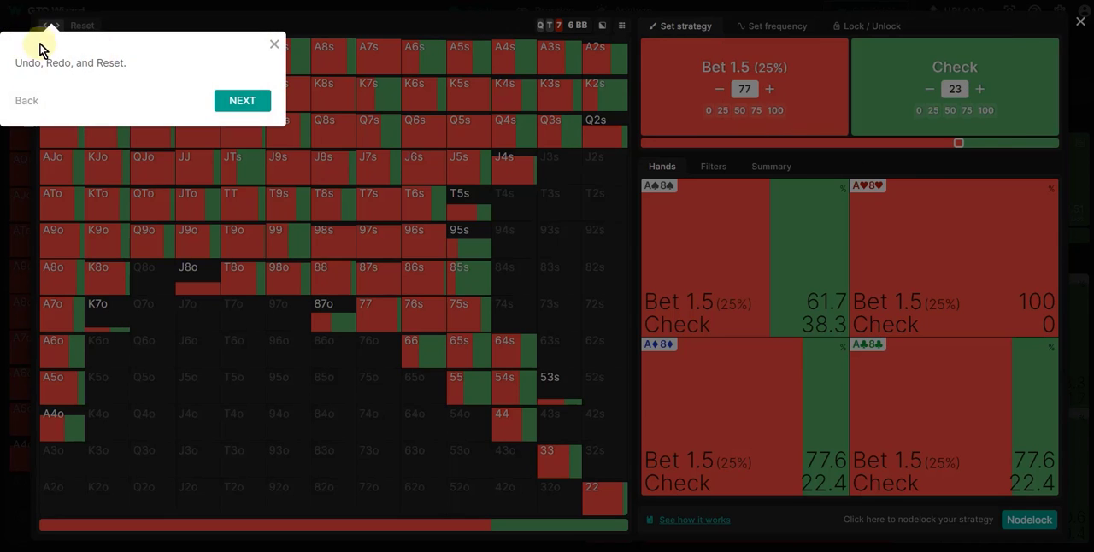
click(241, 100)
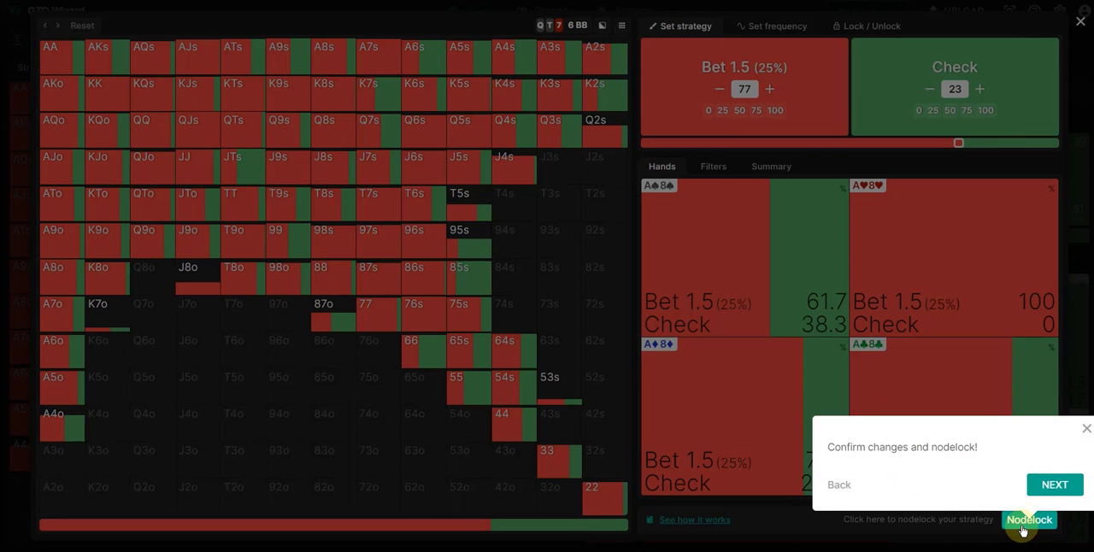
click(1041, 490)
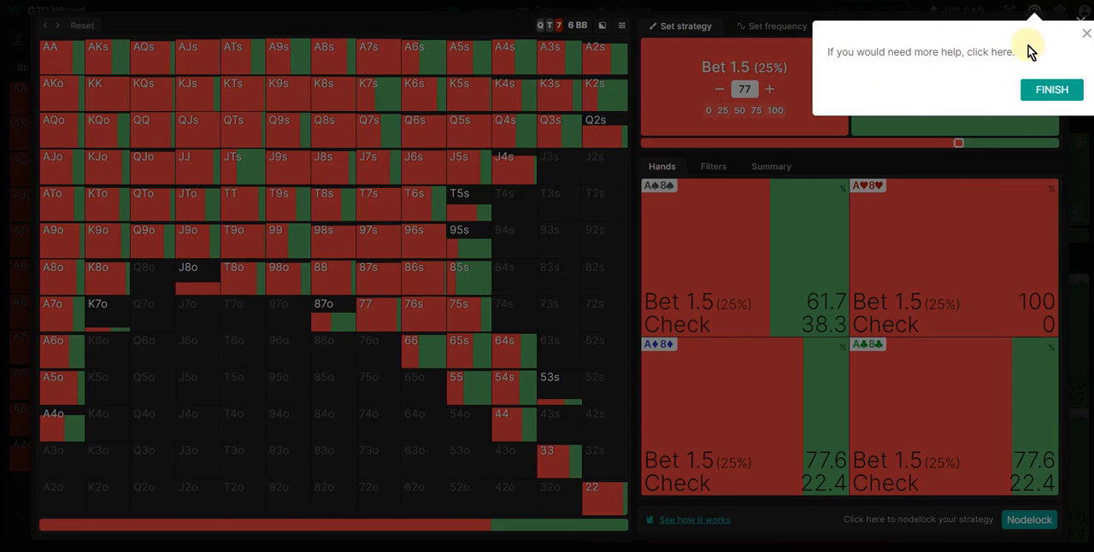
click(1087, 33)
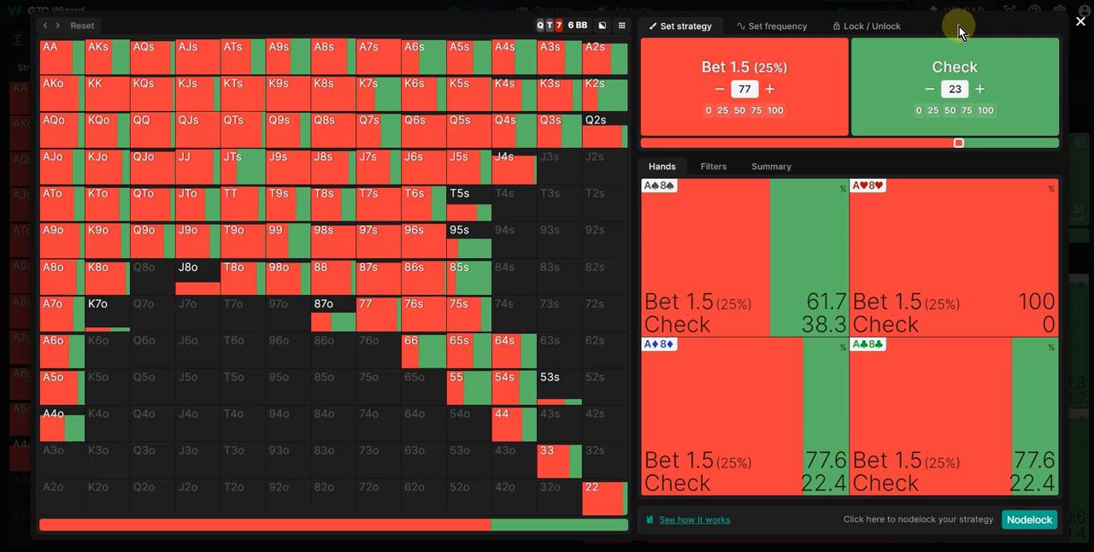
Examine the J4s and A3s combos and the manual Bet 1.5 and Check frequency values.
click(510, 178)
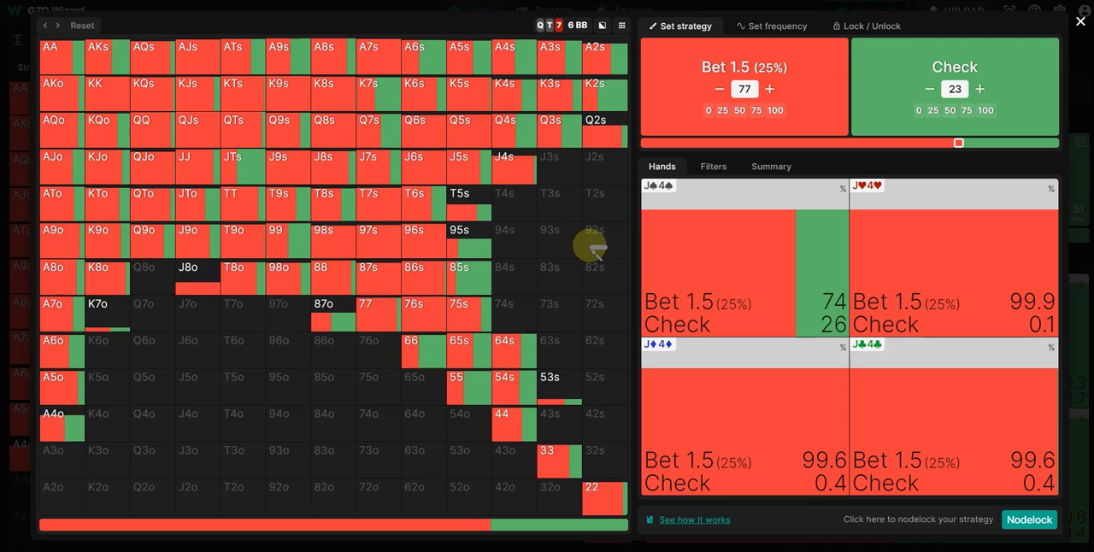
click(109, 69)
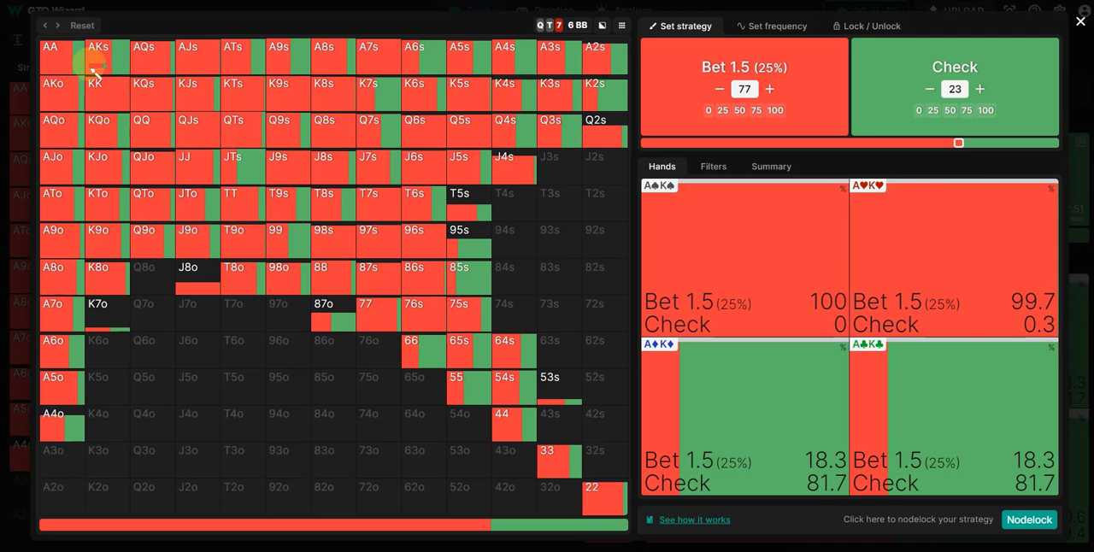
click(749, 89)
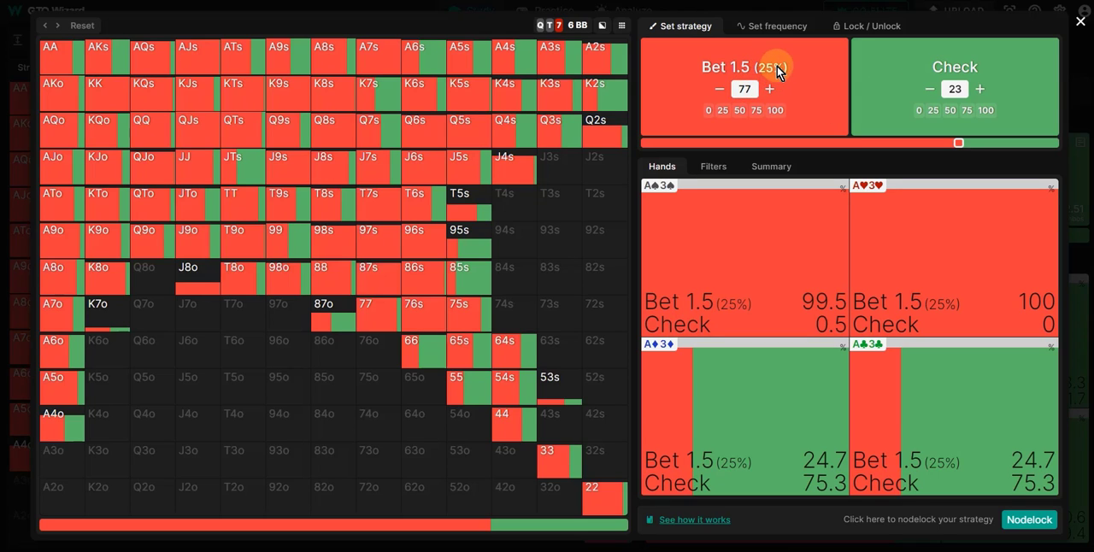
click(956, 88)
Set the SB's overall frequencies to 100% for Bet 1.5 and 0% for Check.
click(768, 34)
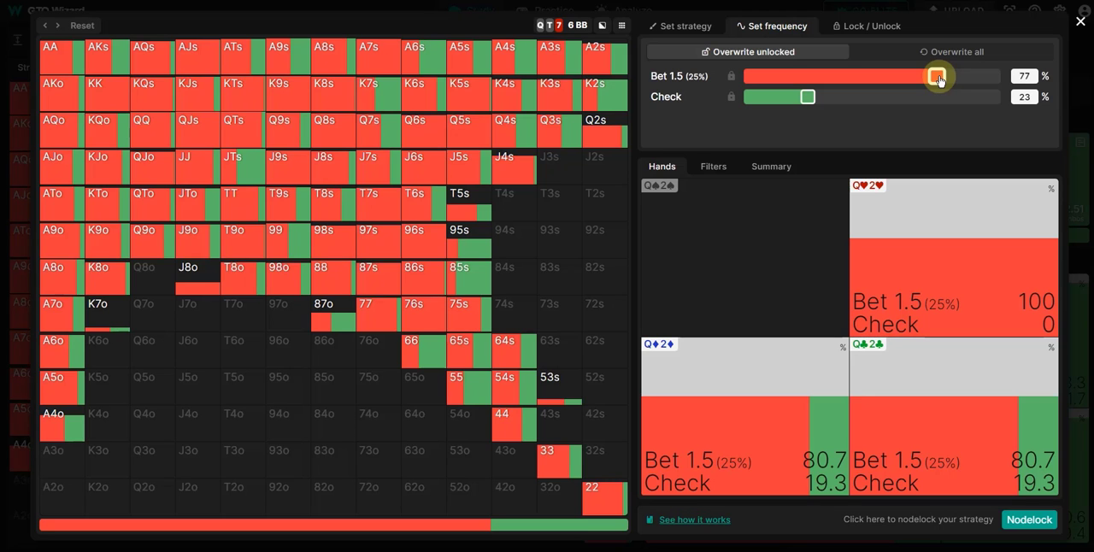
drag(940, 80, 1010, 84)
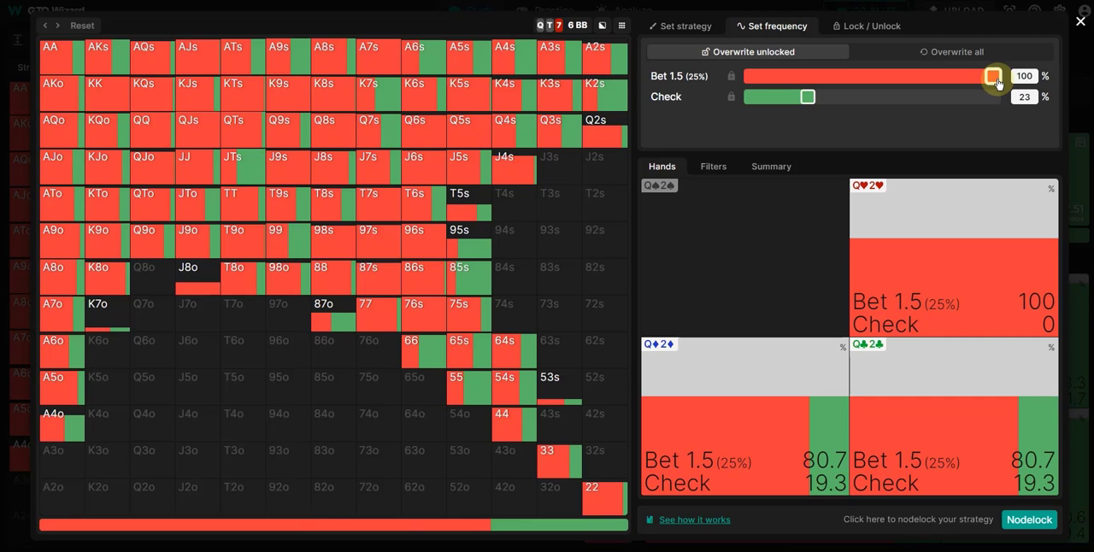
drag(808, 96, 696, 99)
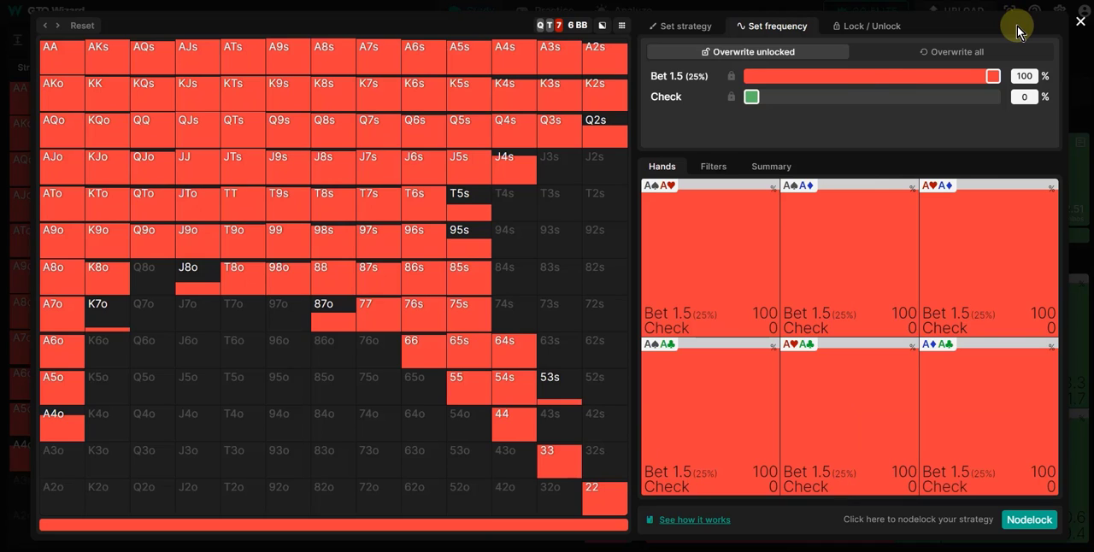
Check the Q2s and Q3s area of the range, and nodelock the SB strategy with all hands locked.
click(603, 124)
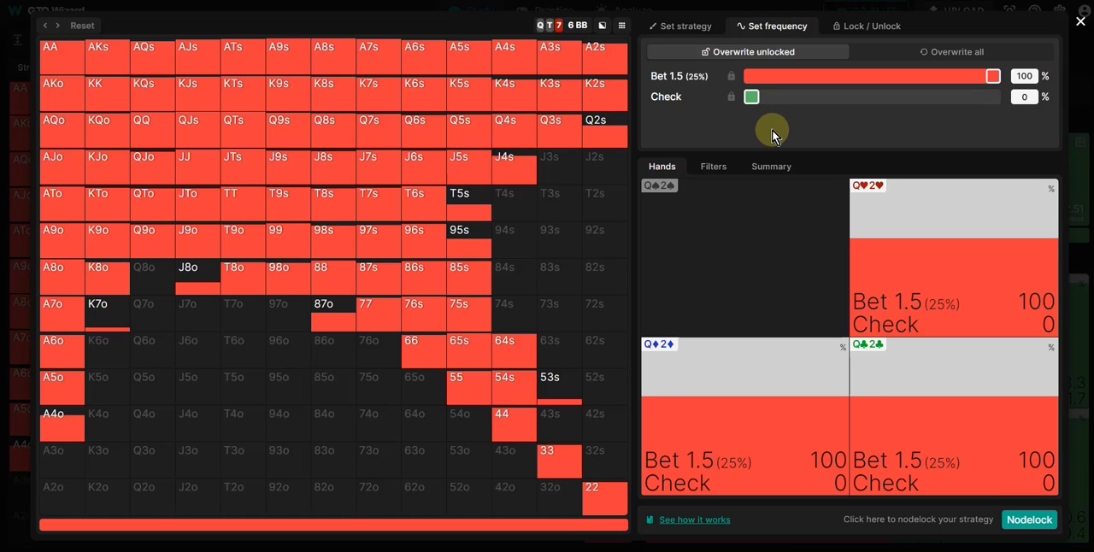
click(542, 120)
click(1028, 520)
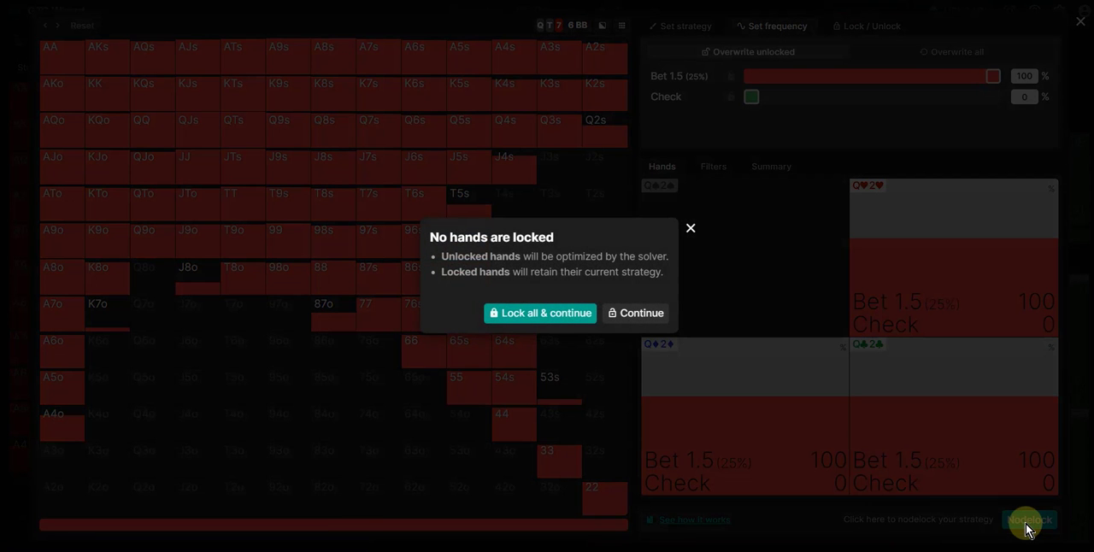
click(544, 324)
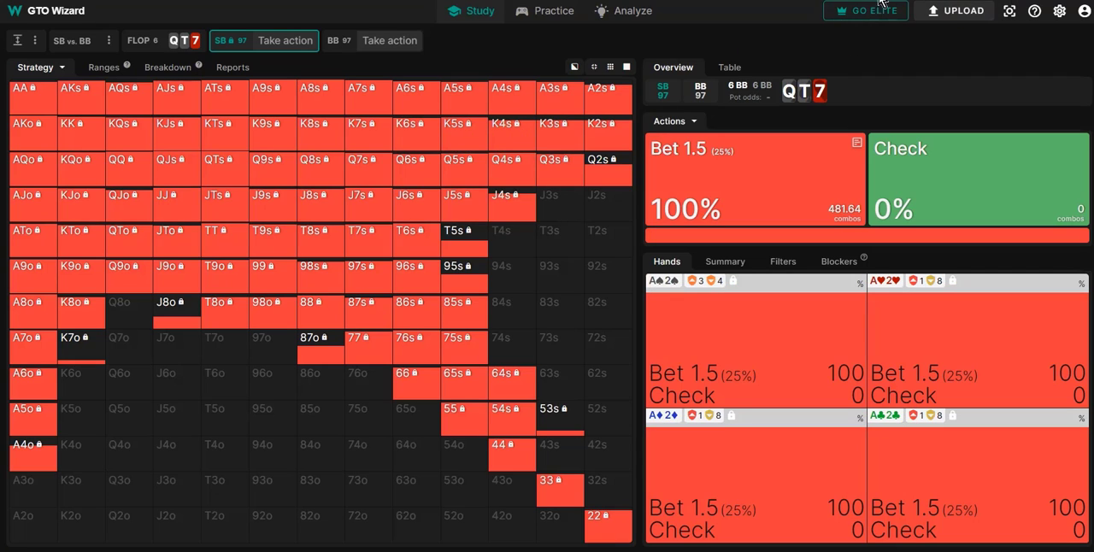
Choose Bet 1.5 (25%) for the SB and show the BB's full response range.
mouse_move(463, 42)
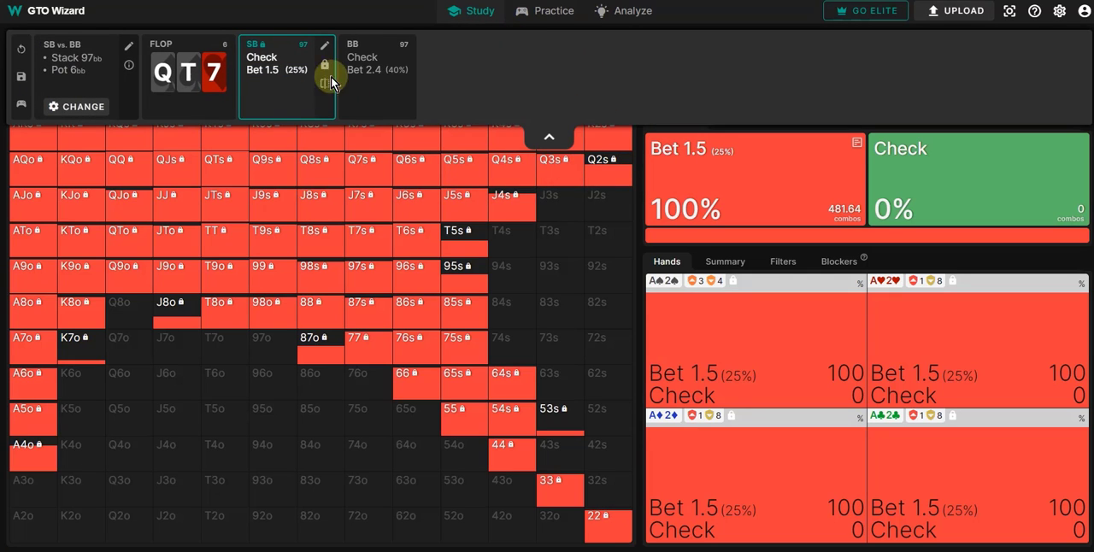
click(270, 71)
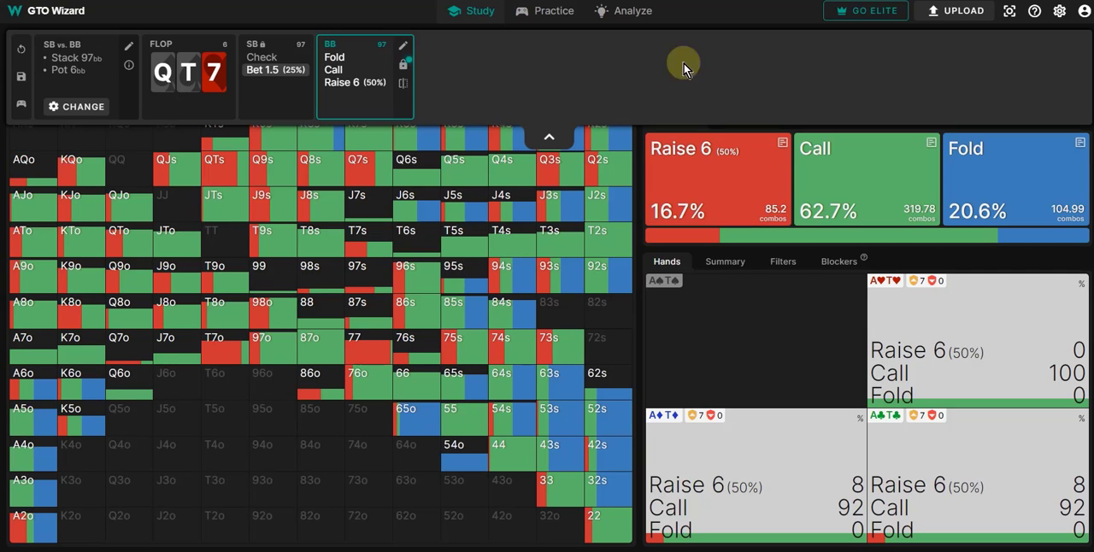
click(548, 139)
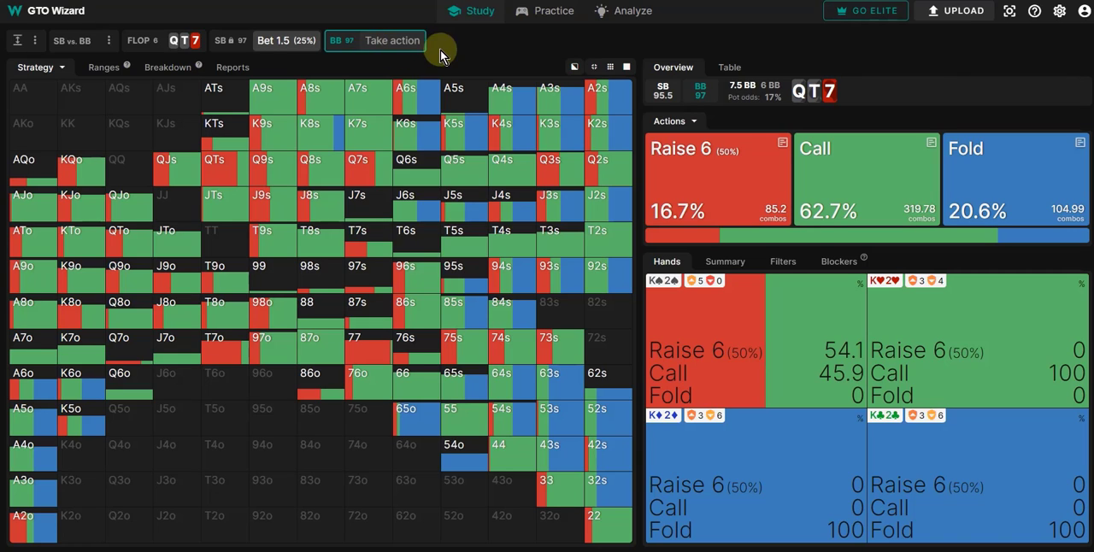
Compare the BB's current response with the previous solution, inspect the 73s combos in both, and close the comparison.
mouse_move(530, 39)
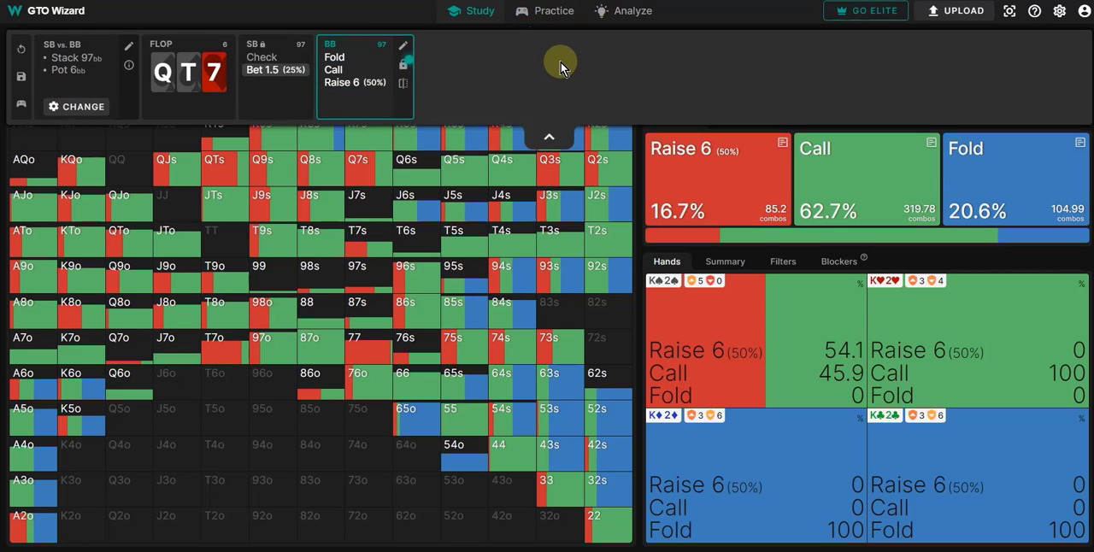
click(403, 84)
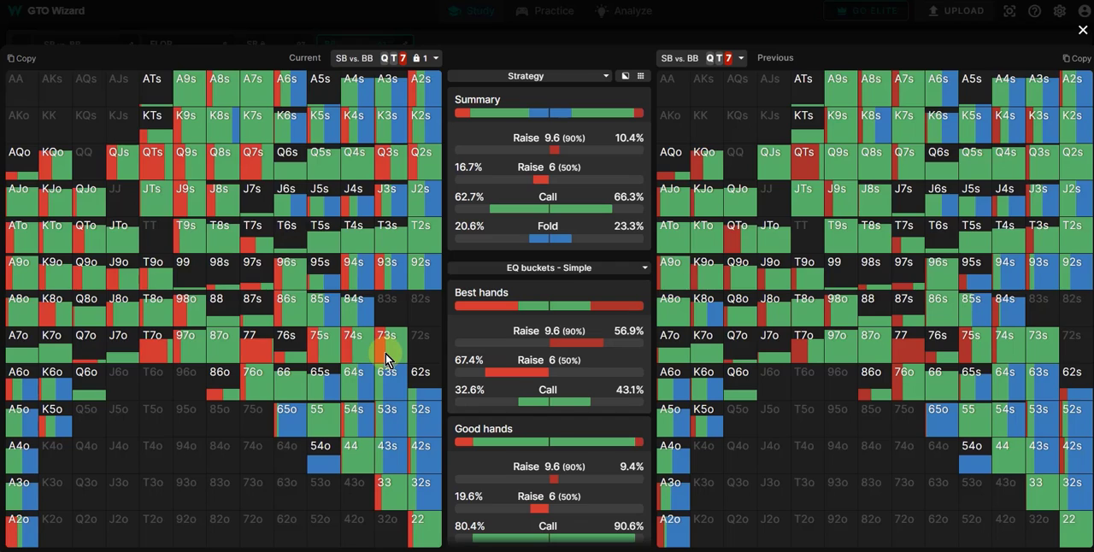
click(385, 353)
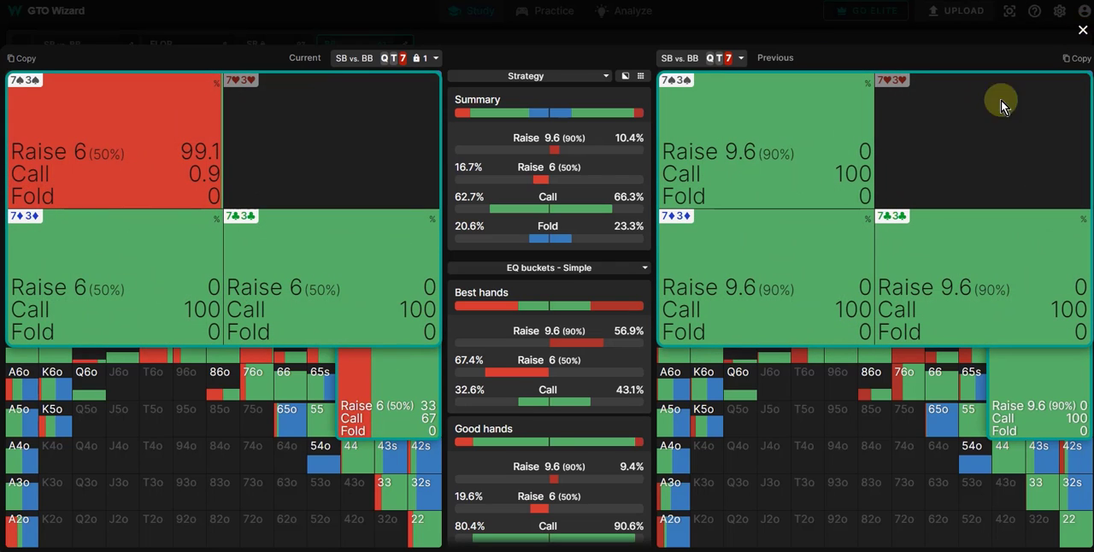
click(1083, 31)
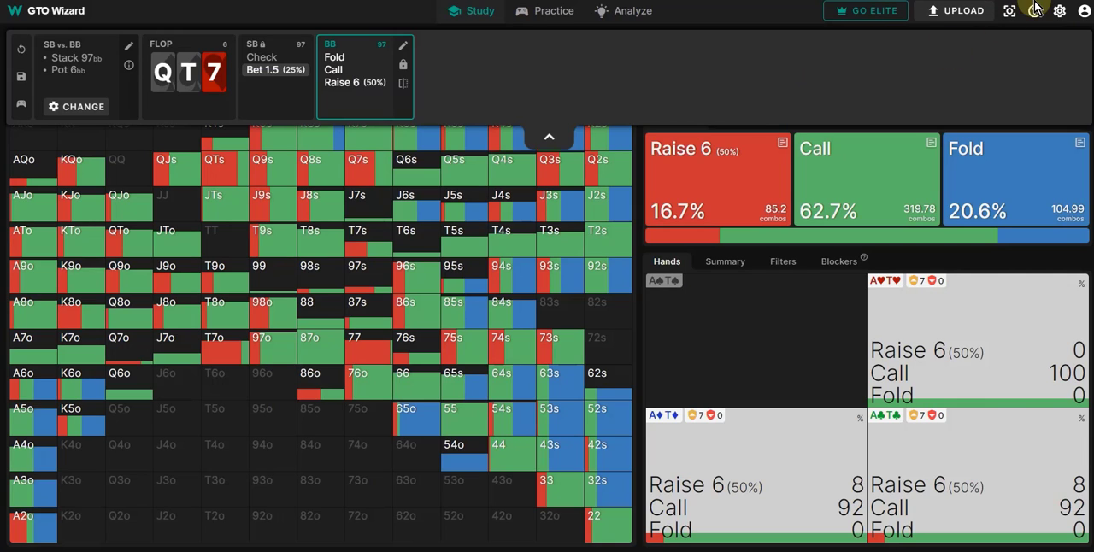
Reopen the comparison of the BB's current and previous strategies and set the hand grids to full height.
click(1009, 11)
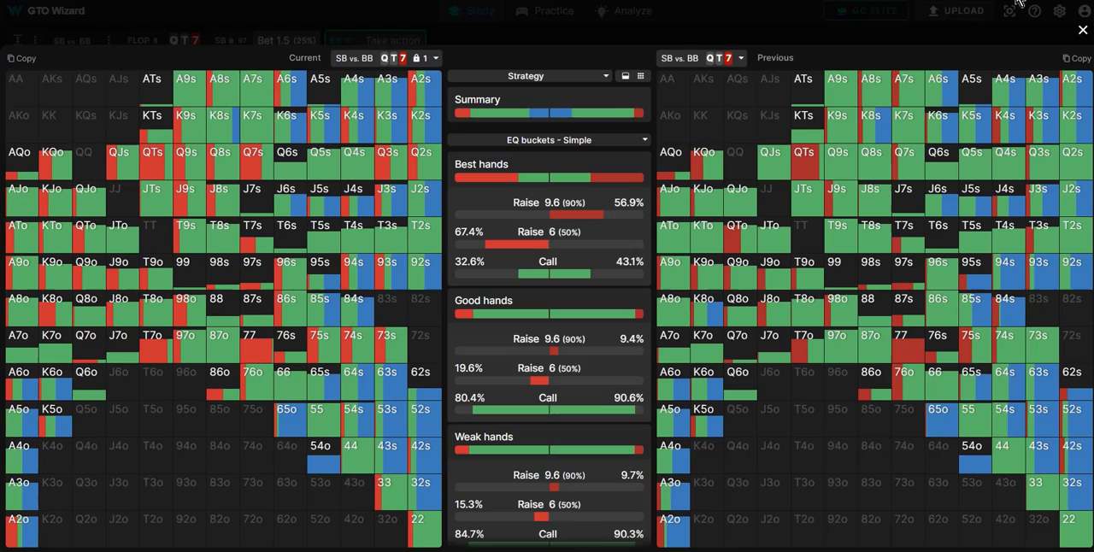
click(625, 77)
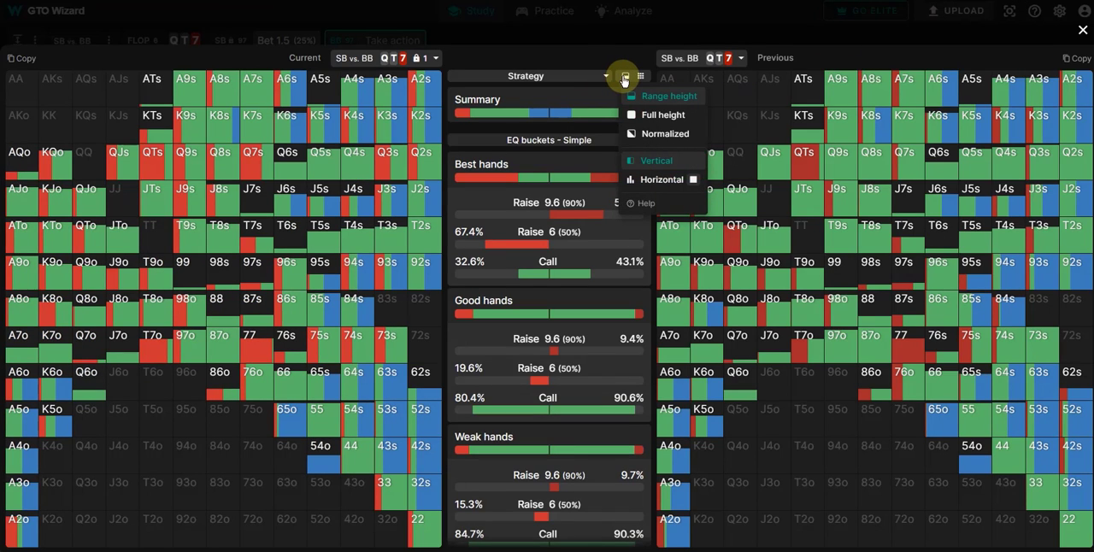
click(674, 118)
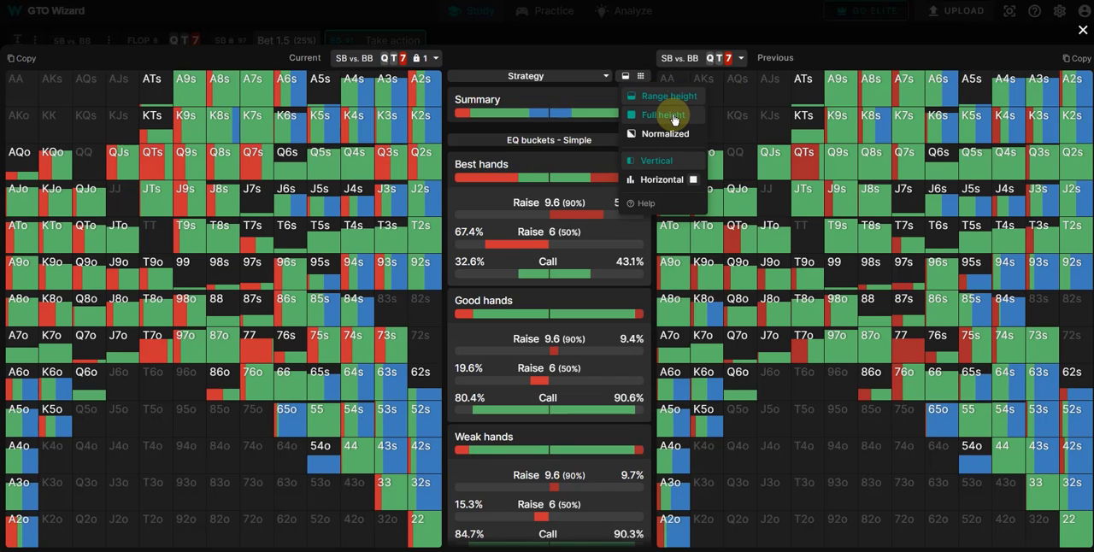